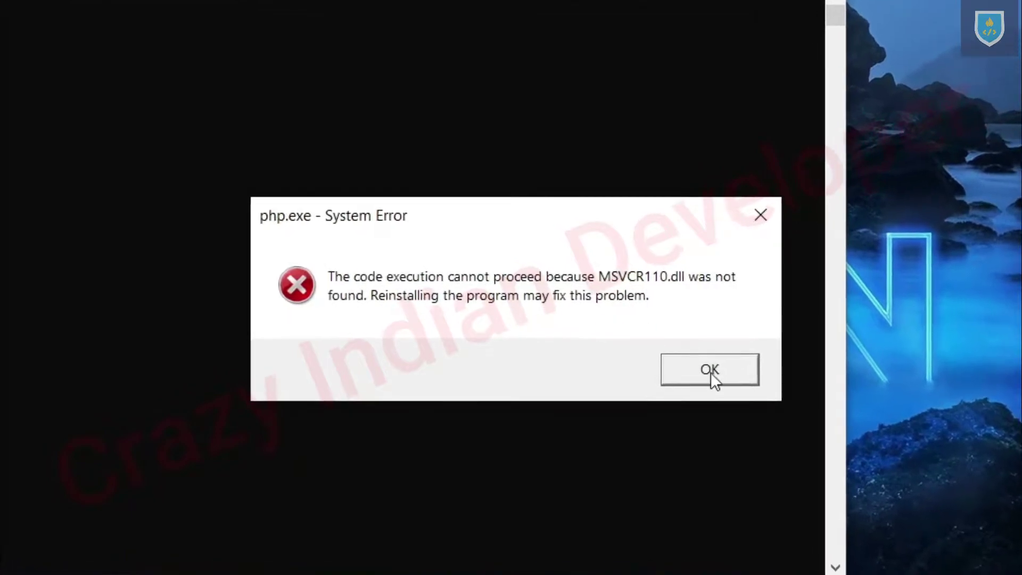
# Step: Dismiss the php.exe and php-win.exe MSVCR110.dll errors and refresh the desktop
pyautogui.click(696, 364)
pyautogui.click(727, 378)
pyautogui.rightClick(621, 332)
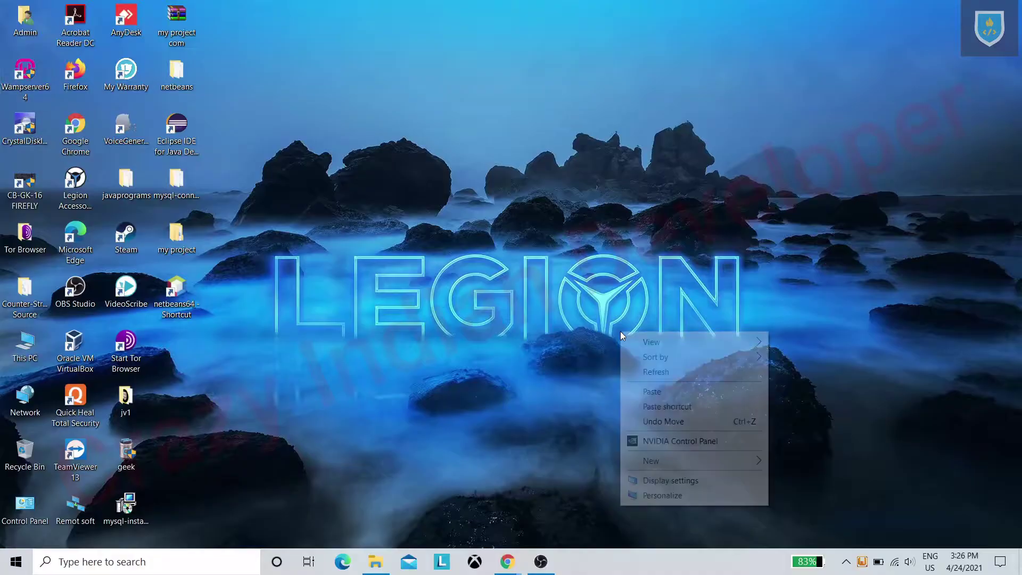
pyautogui.click(645, 372)
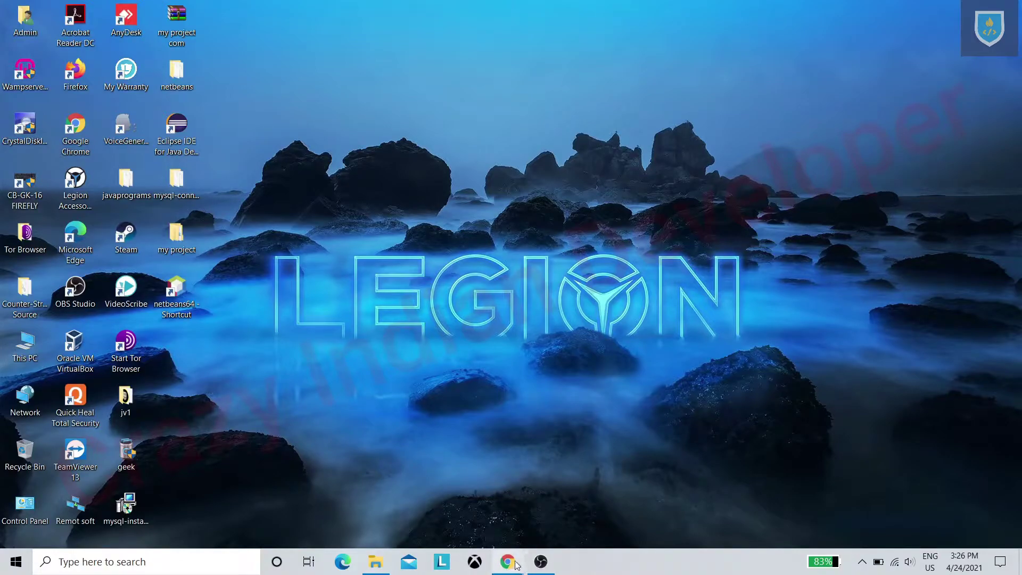
# Step: Google 'microsoft visual c++ 2012 redistributable package (x64)' from Chrome's new tab
pyautogui.moveTo(517, 565)
pyautogui.click(551, 509)
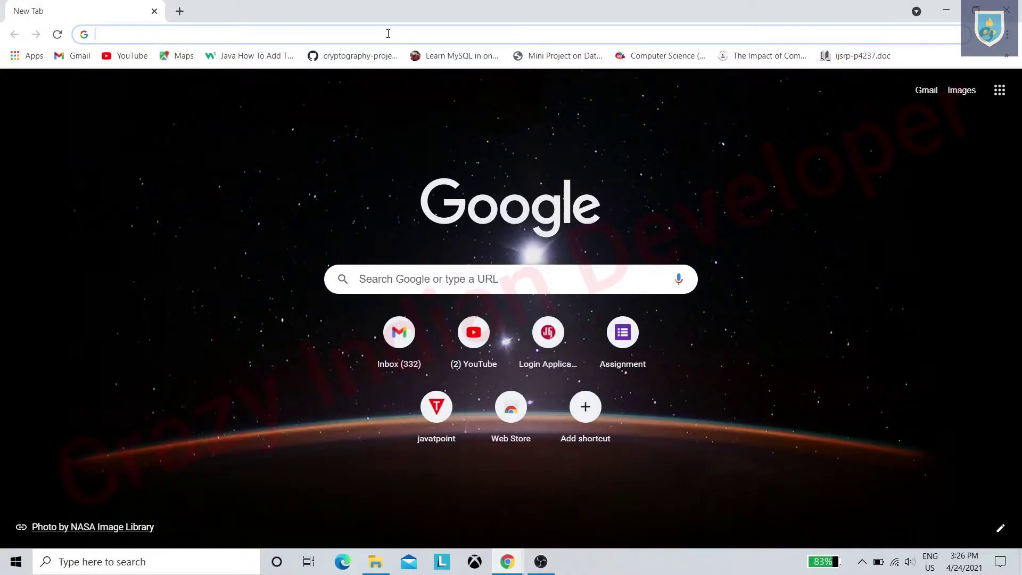
pyautogui.write('mic')
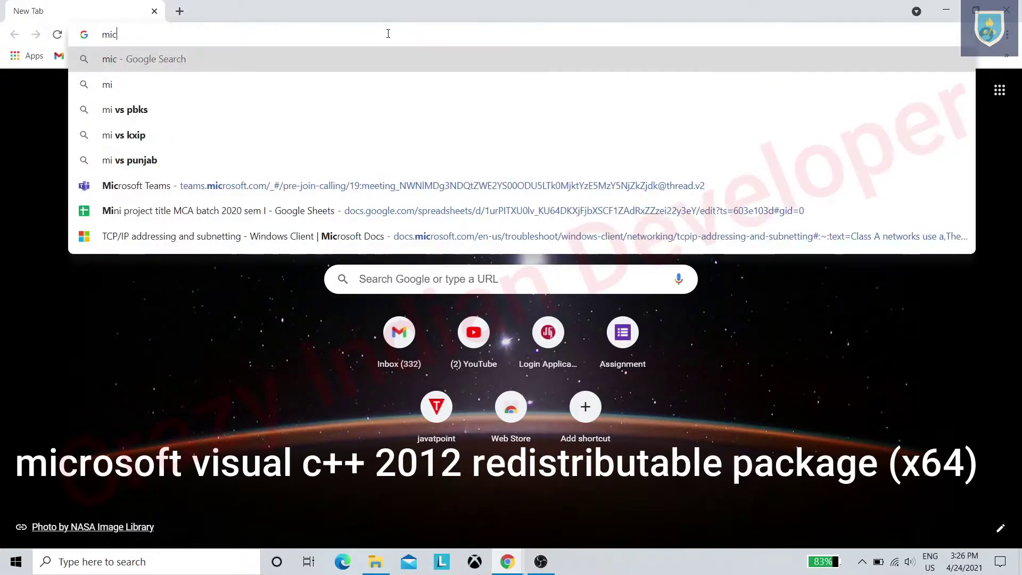
pyautogui.write('rosoft vb')
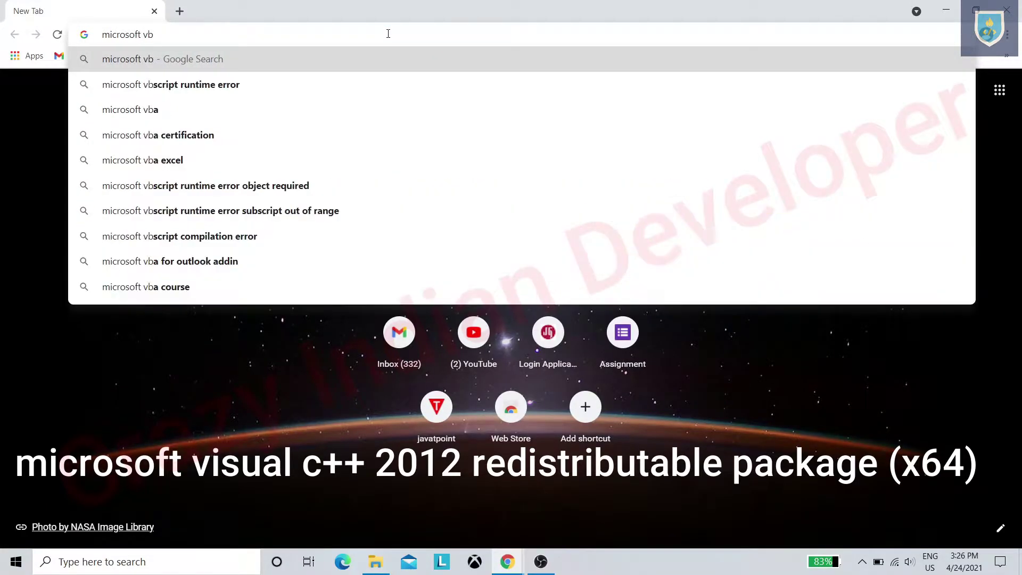
pyautogui.press('BackSpace')
pyautogui.write('isi')
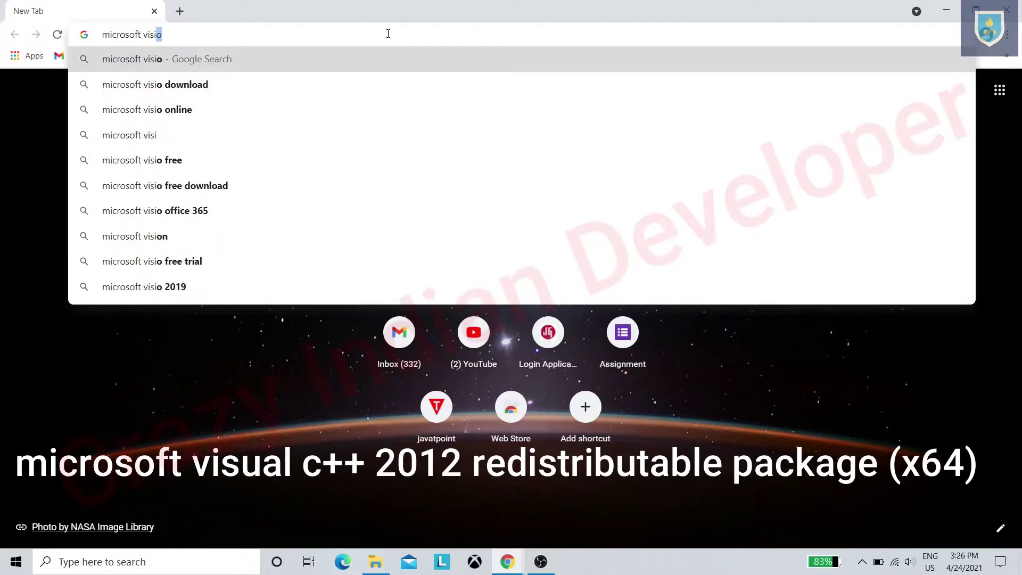
pyautogui.press('BackSpace')
pyautogui.write('ual ')
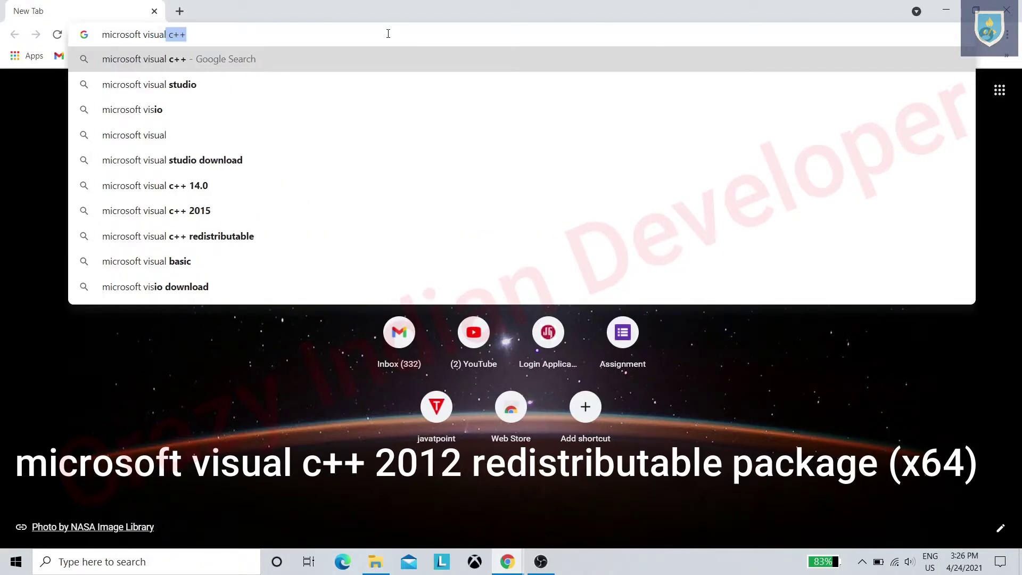
pyautogui.write('c++')
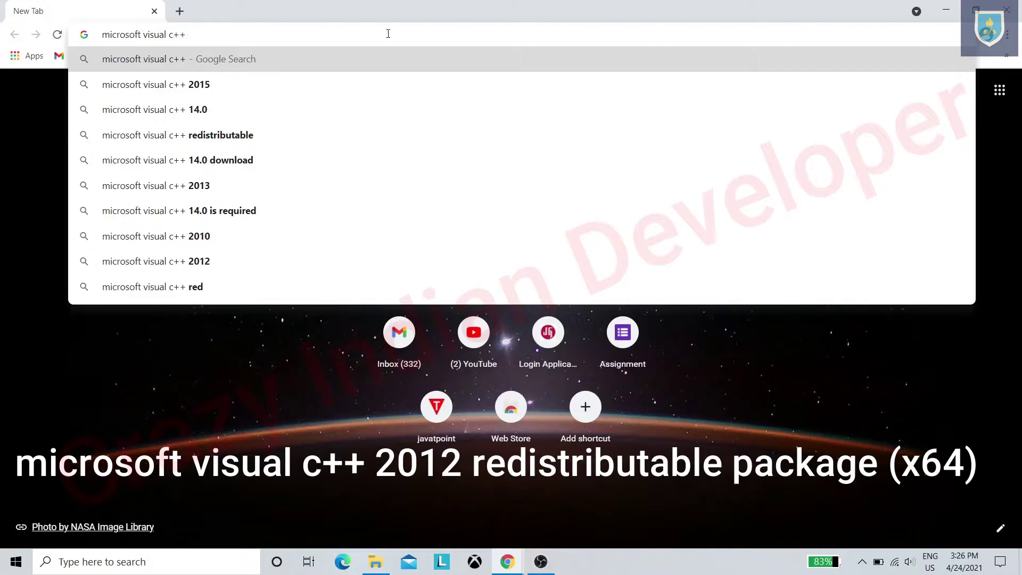
pyautogui.press('Down')
pyautogui.press('Down')
pyautogui.press('Down')
pyautogui.press('Down')
pyautogui.press('Down')
pyautogui.press('Down')
pyautogui.press('Down')
pyautogui.press('Down')
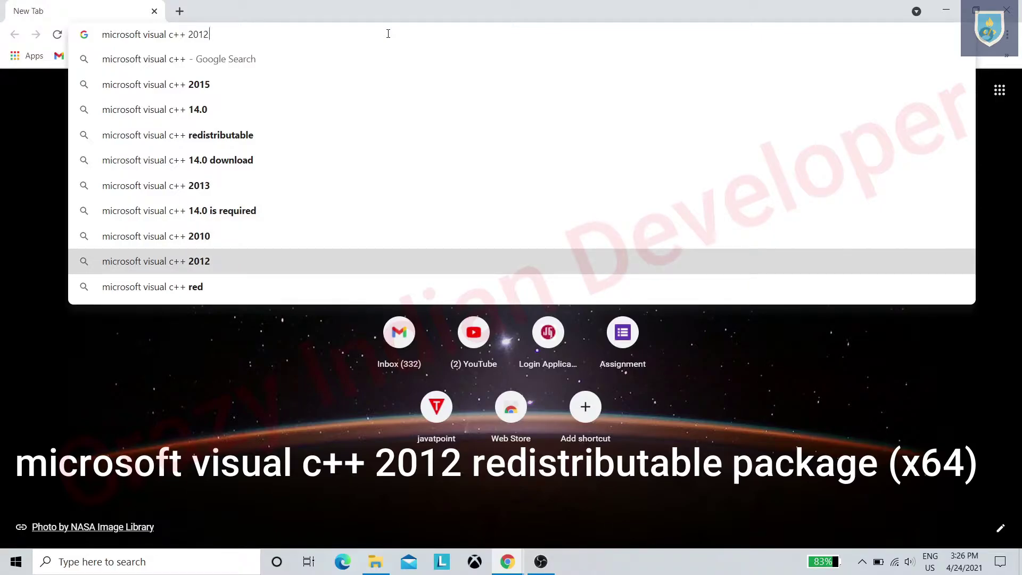
pyautogui.write('re')
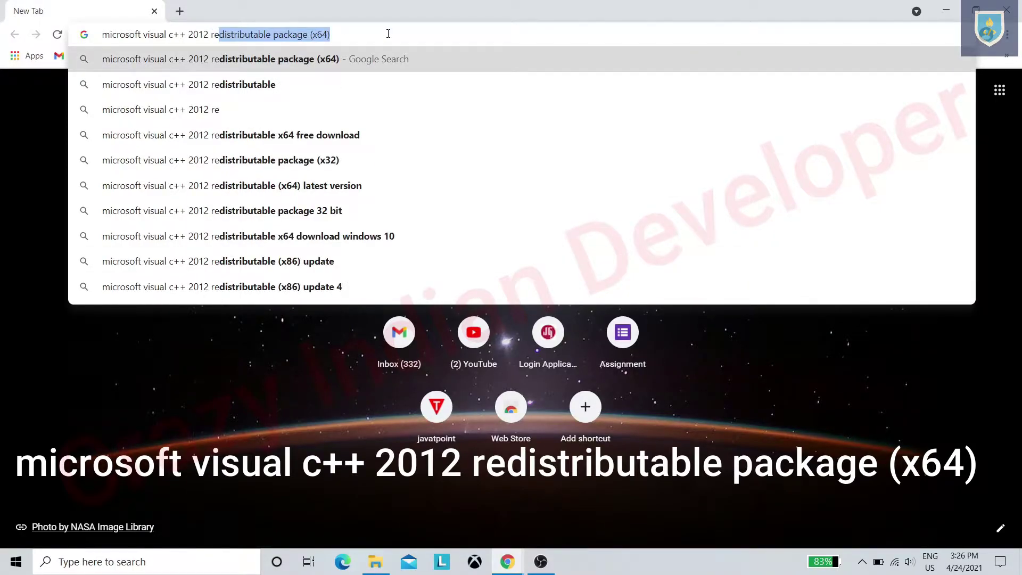
pyautogui.press('Right')
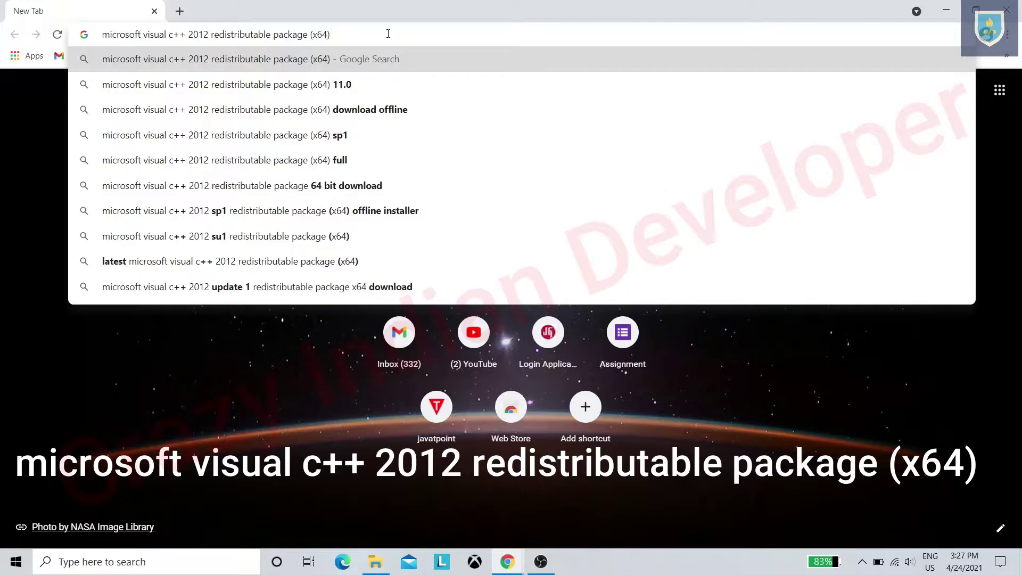
pyautogui.press('Return')
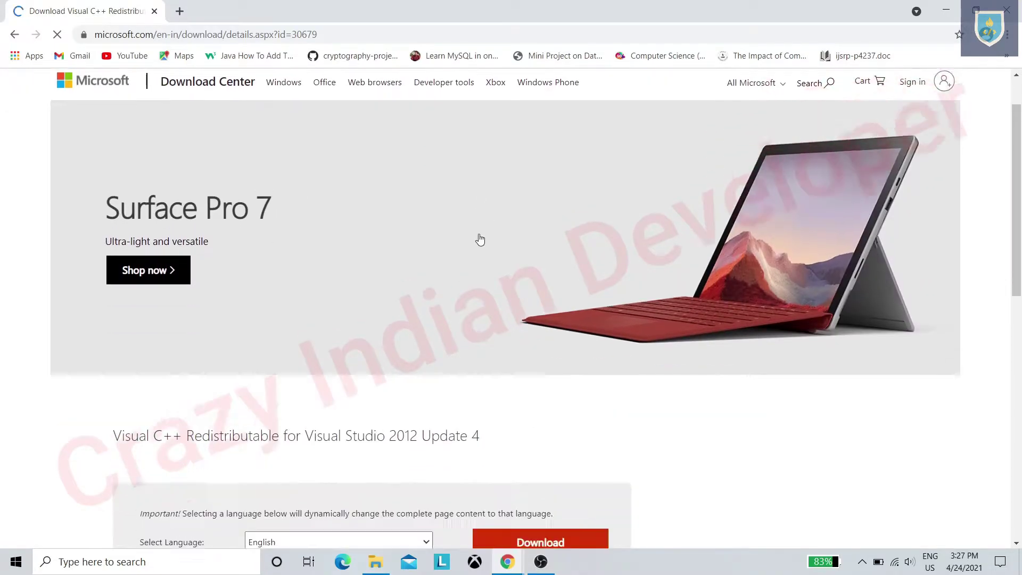
# Step: Scroll to the Visual C++ Redistributable for Visual Studio 2012 Update 4 title and highlight it
pyautogui.scroll(-5, 479, 240)
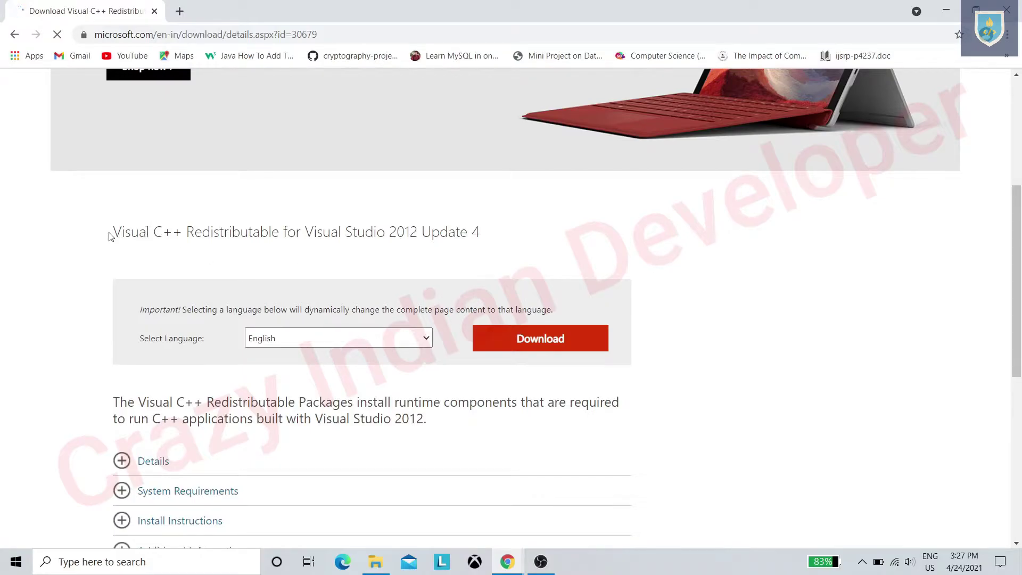
pyautogui.moveTo(111, 233); pyautogui.dragTo(533, 244)
# Step: Select vcredist_x86.exe and vcredist_x64.exe from the download choices and submit them
pyautogui.click(579, 246)
pyautogui.click(528, 350)
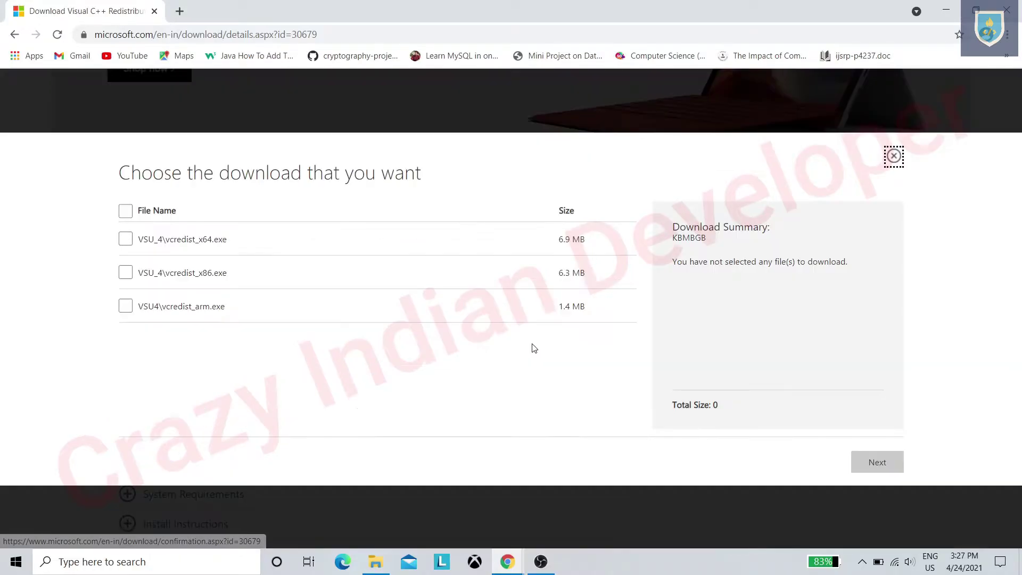
pyautogui.click(125, 272)
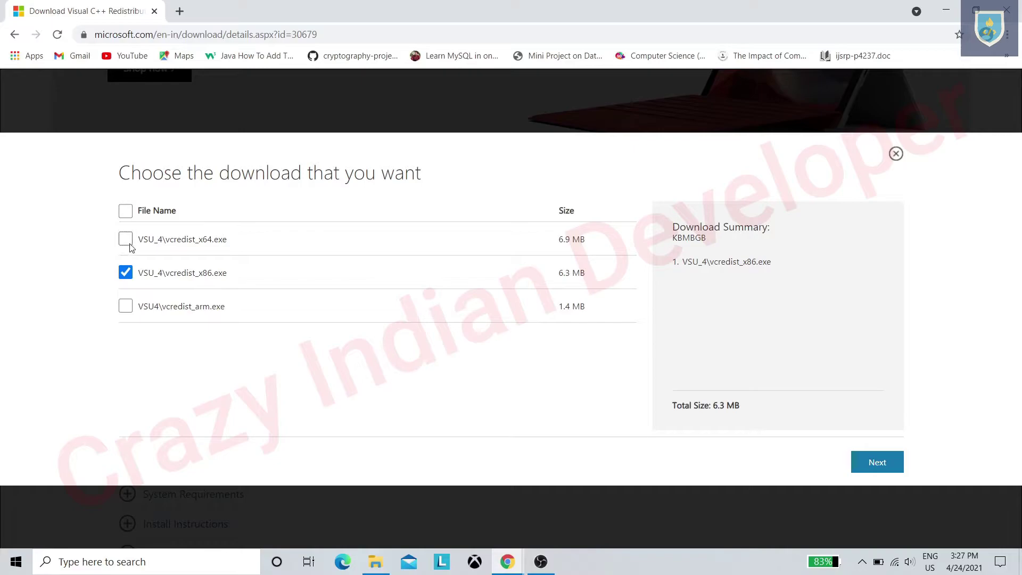
pyautogui.click(126, 239)
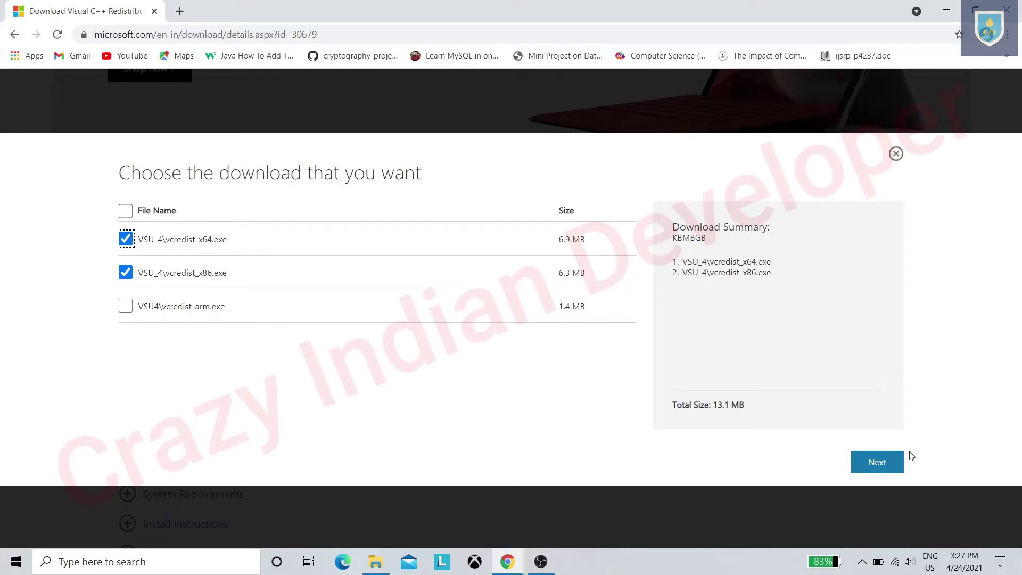
pyautogui.click(868, 462)
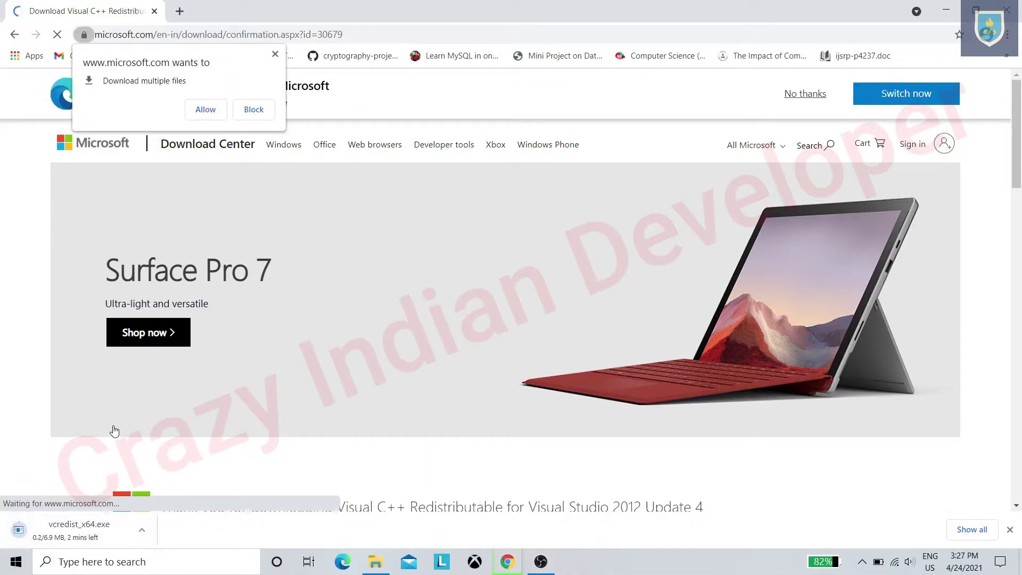
# Step: Allow the multiple downloads and show Chrome's Downloads list with both vcredist installers
pyautogui.click(206, 109)
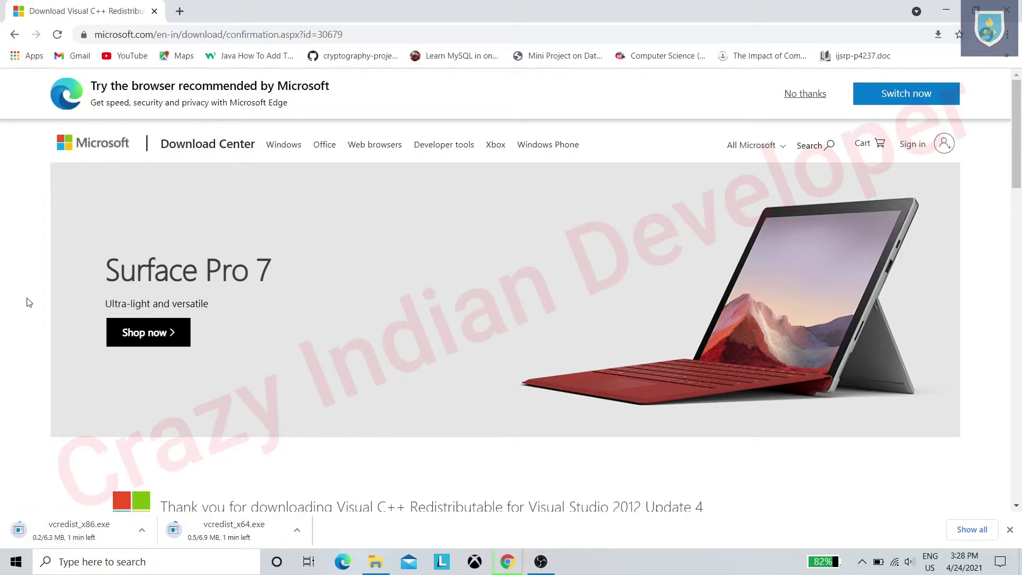
pyautogui.hotkey('ctrl', 'j')
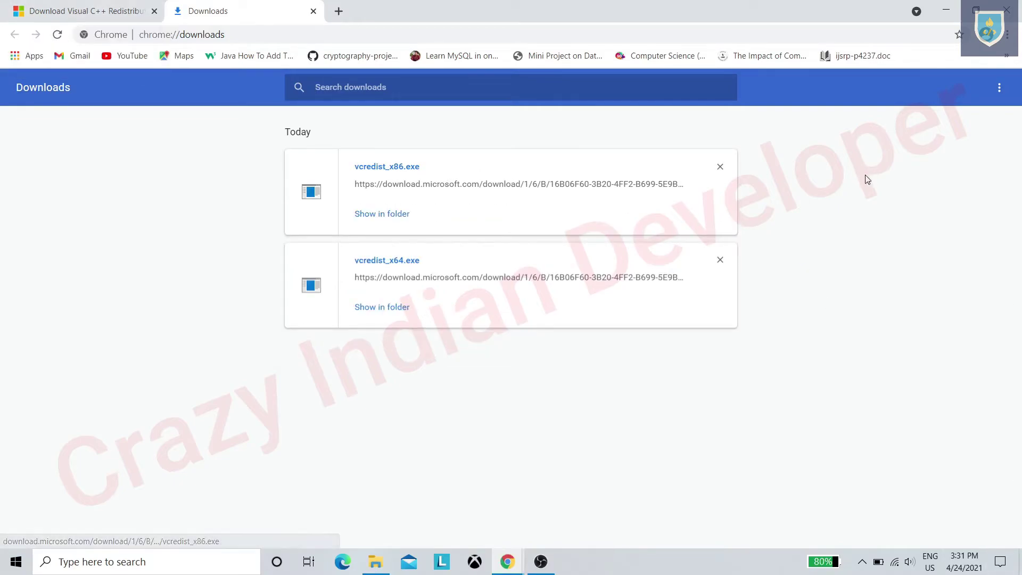
# Step: Install the x86 redistributable after accepting its license, then launch vcredist_x64.exe
pyautogui.click(410, 170)
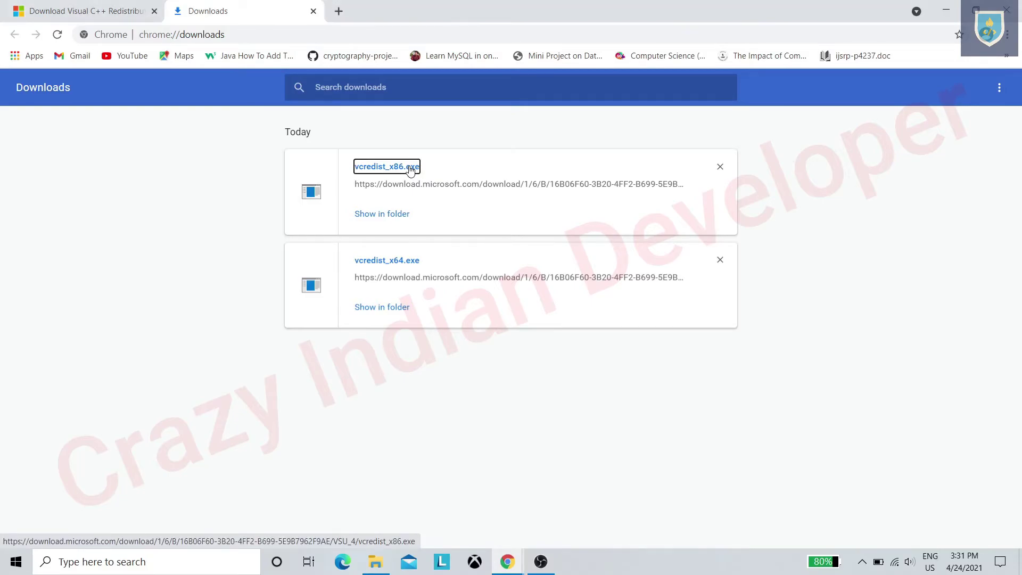
pyautogui.click(456, 338)
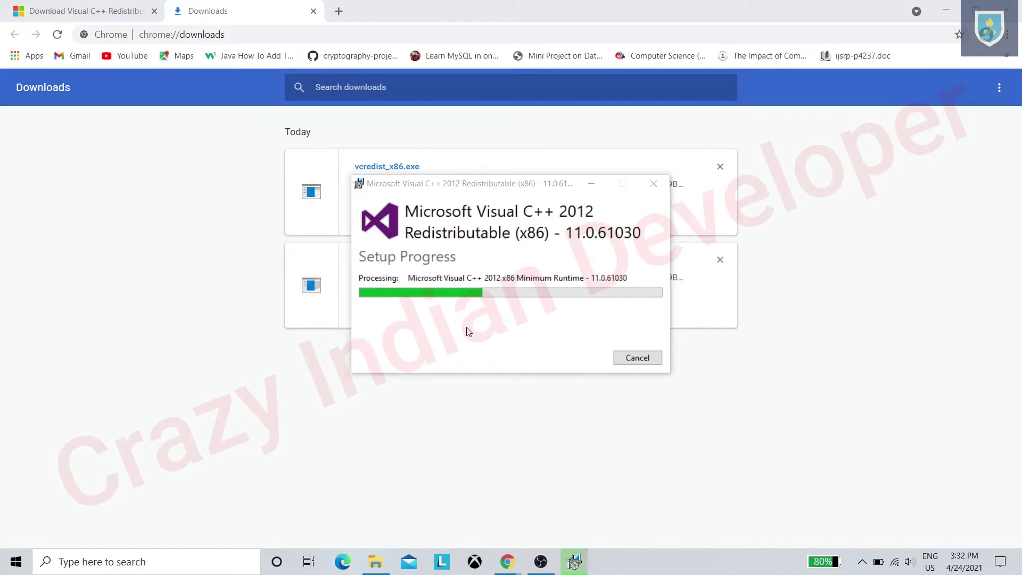
pyautogui.click(544, 242)
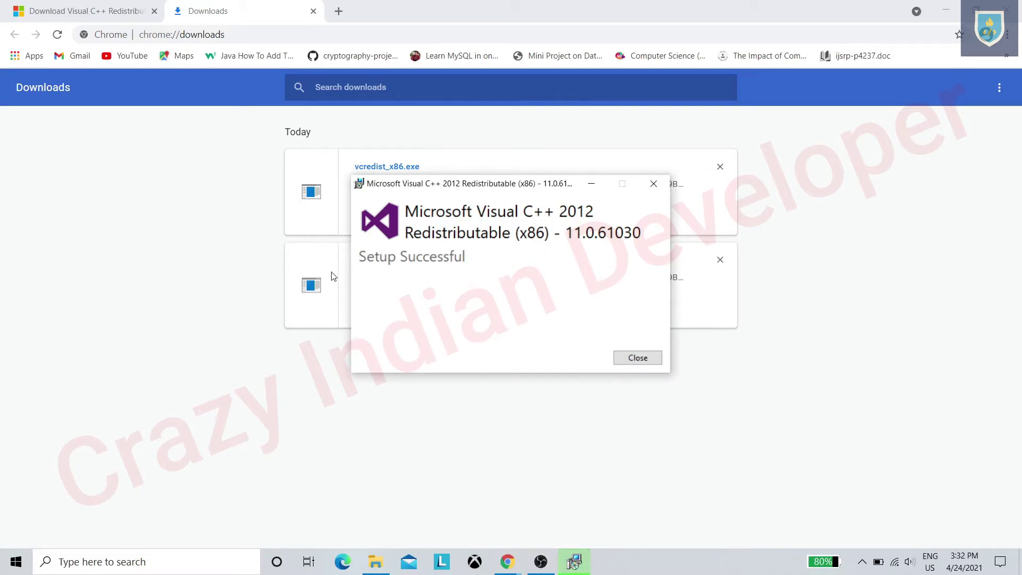
pyautogui.click(633, 357)
pyautogui.click(418, 267)
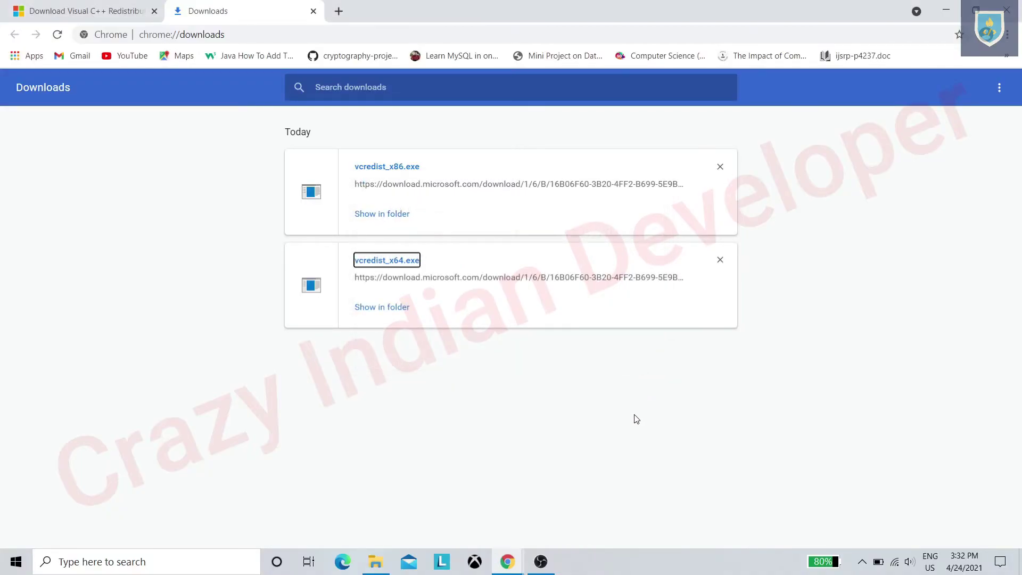
# Step: Minimize Chrome, refresh the desktop and expand the hidden tray icons
pyautogui.click(946, 12)
pyautogui.rightClick(428, 53)
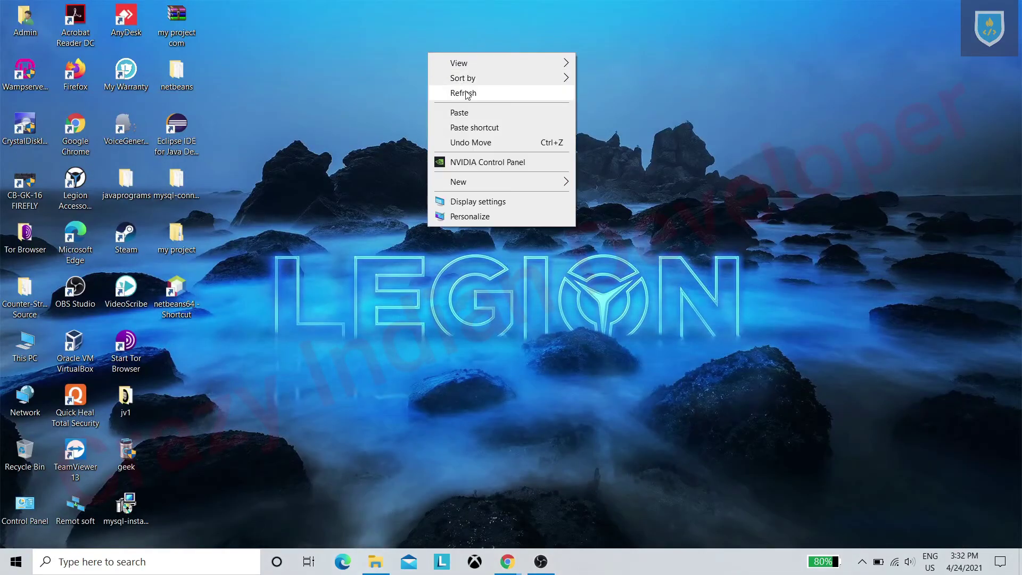
pyautogui.click(466, 93)
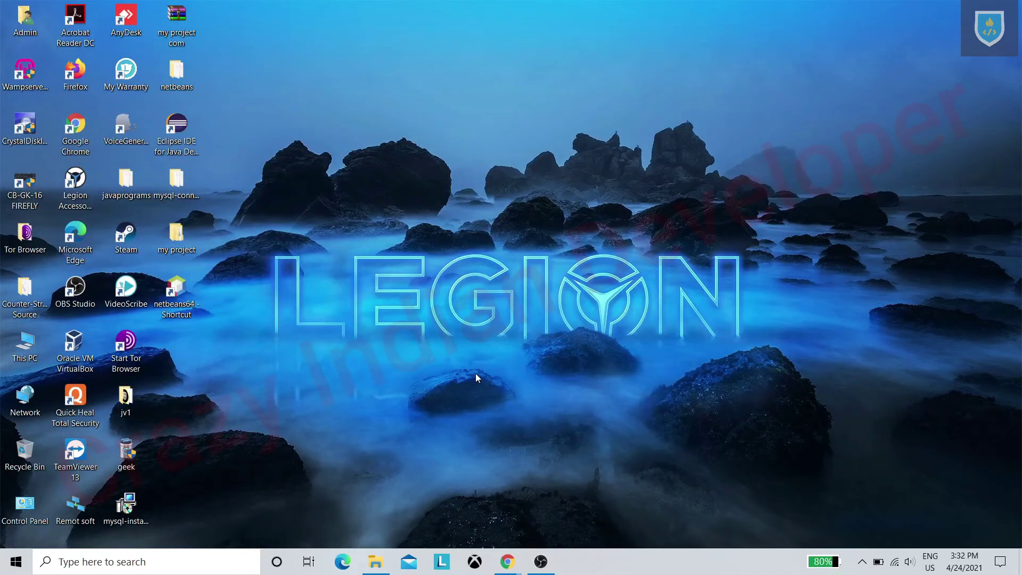
pyautogui.click(863, 561)
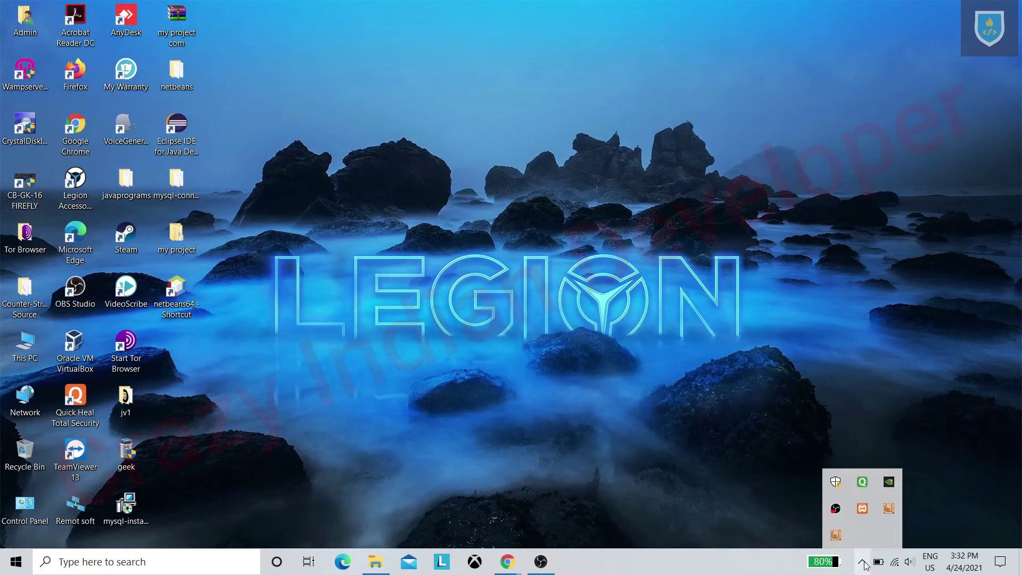